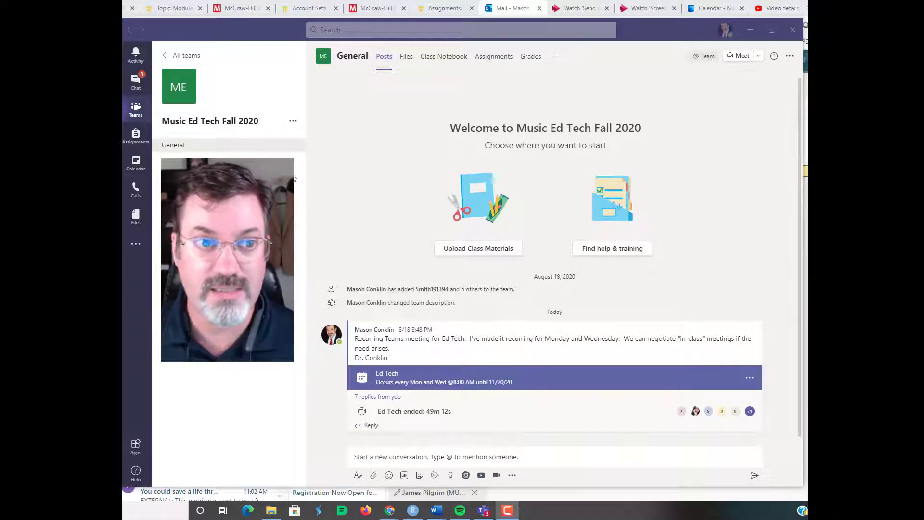
# Start an instant Meet now meeting in the General channel of the one-member personal team
pyautogui.click(138, 111)
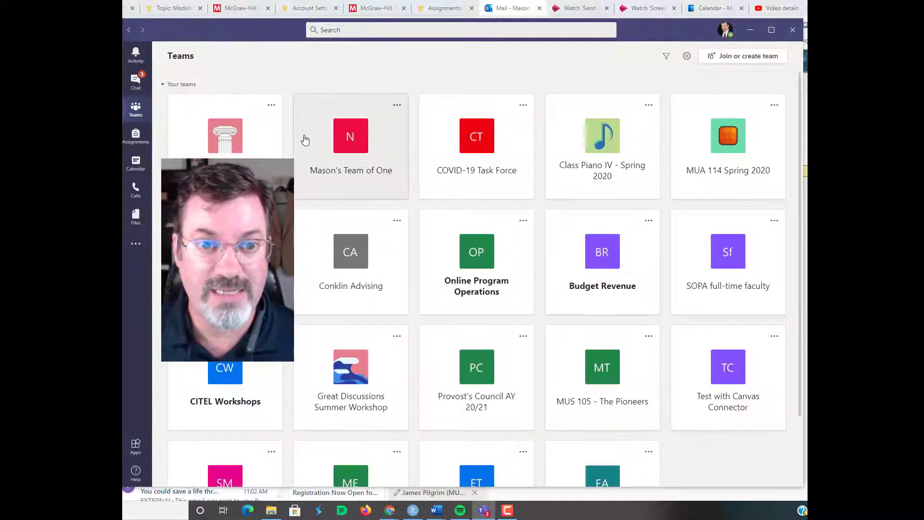
pyautogui.click(330, 141)
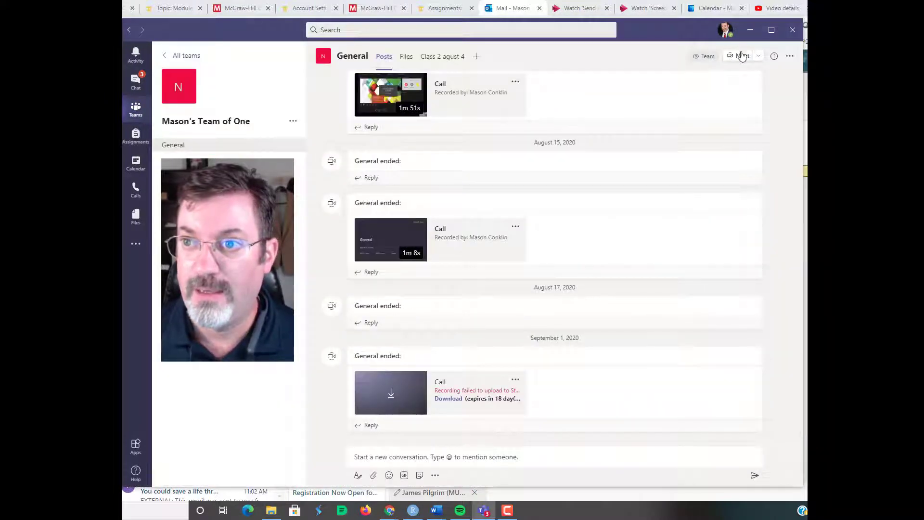
pyautogui.click(740, 56)
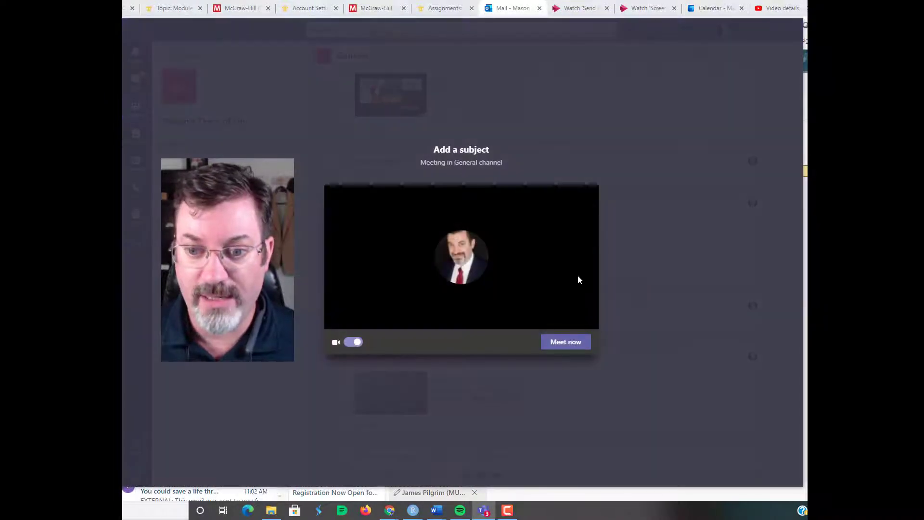
pyautogui.click(567, 343)
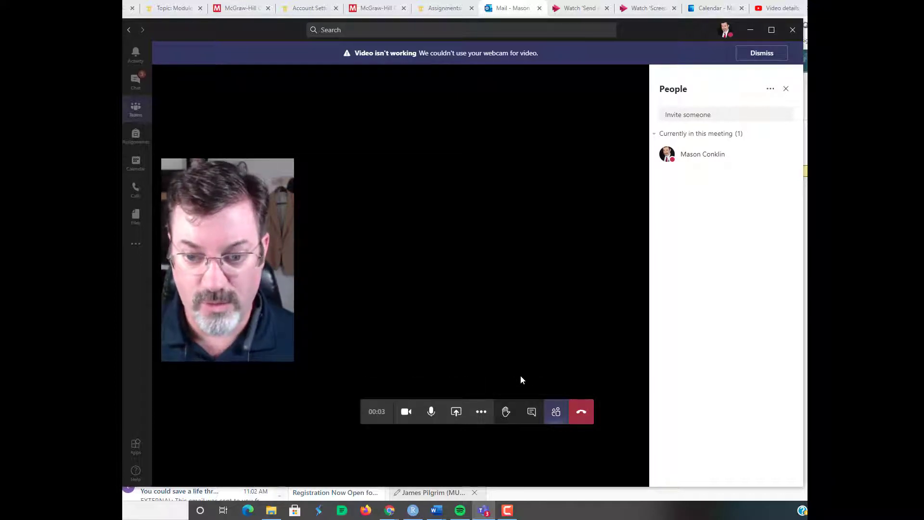
# Start recording, share Screen #1, and show the McGraw-Hill Connect and Module 5 Group Discussion pages
pyautogui.click(481, 412)
pyautogui.click(489, 356)
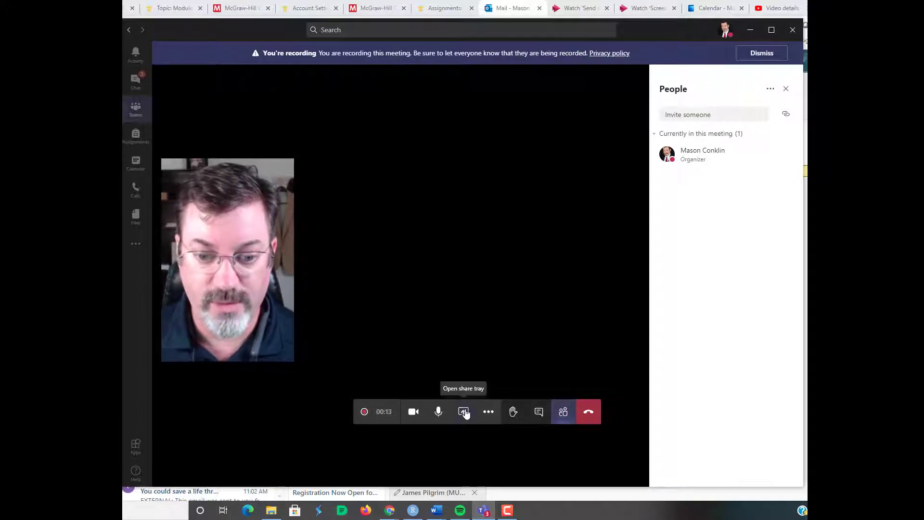
pyautogui.click(464, 412)
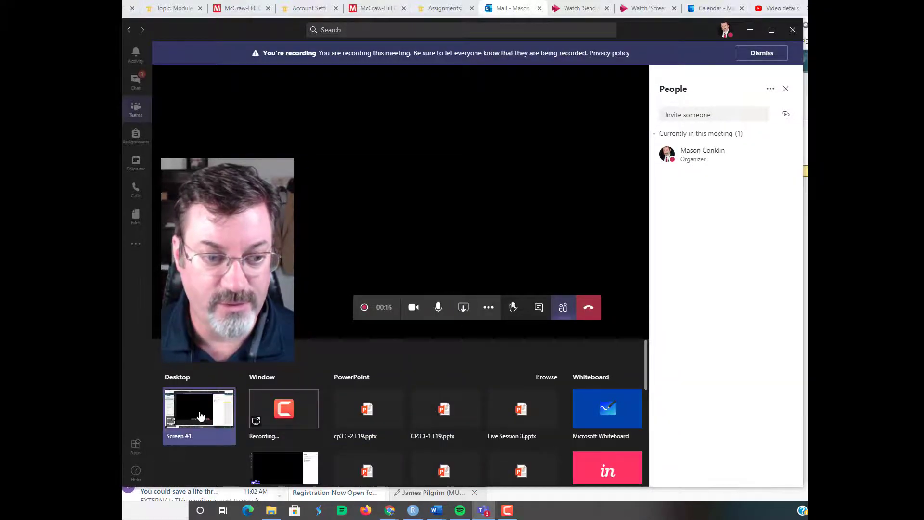
pyautogui.click(201, 414)
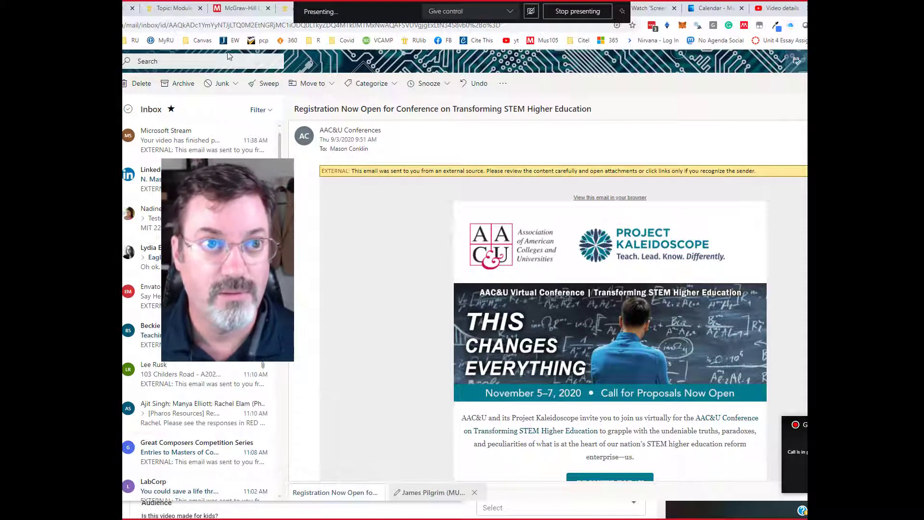
pyautogui.click(235, 8)
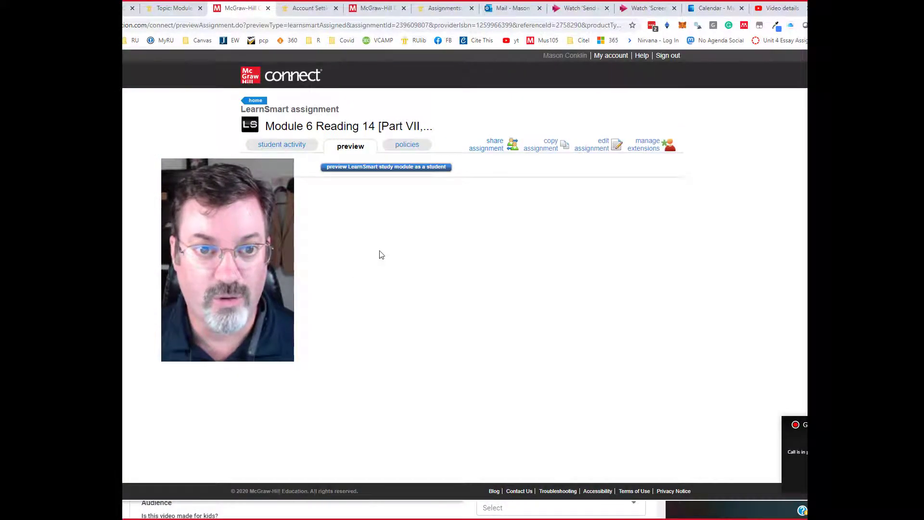
pyautogui.click(176, 9)
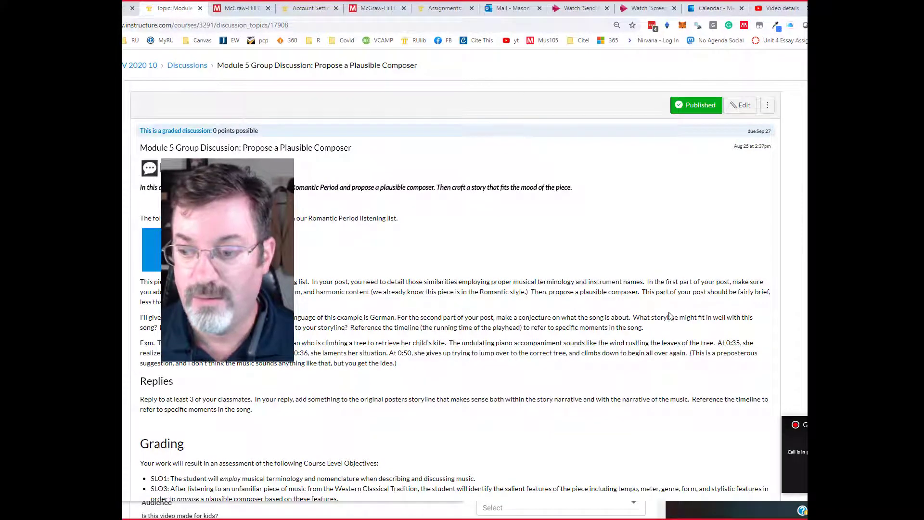
pyautogui.hotkey('alt', 'Tab')
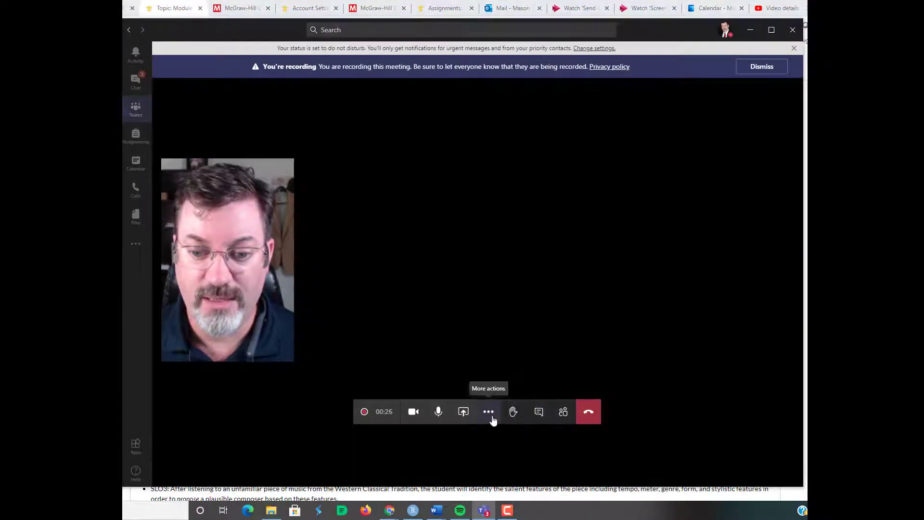
# Stop and confirm ending the recording, then hang up the call
pyautogui.click(488, 412)
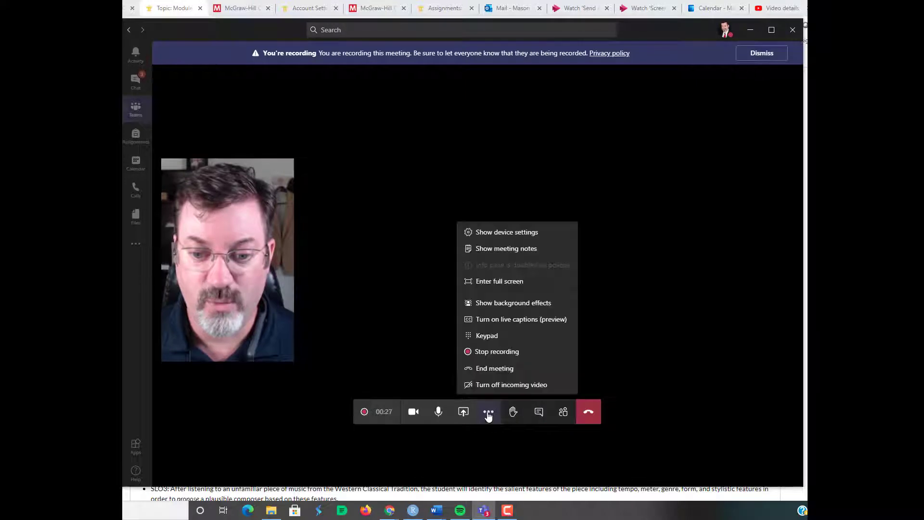
pyautogui.click(496, 354)
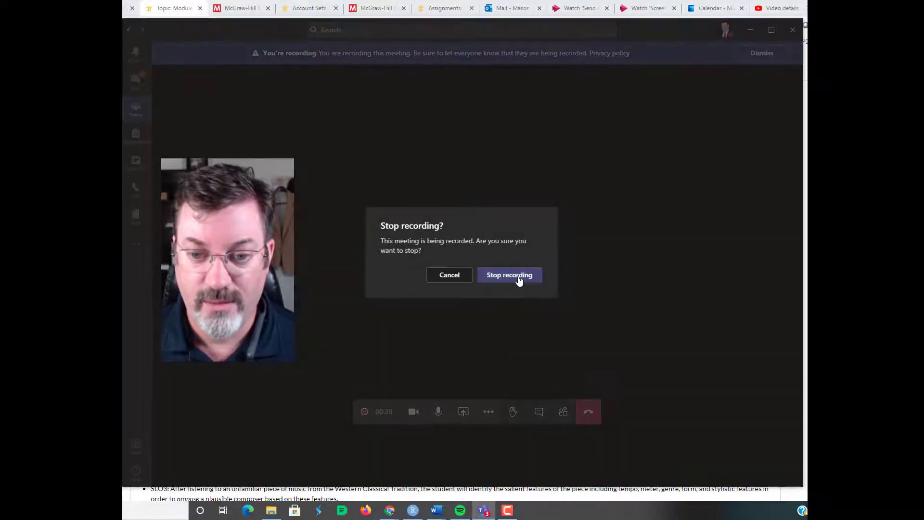
pyautogui.click(517, 277)
pyautogui.click(589, 417)
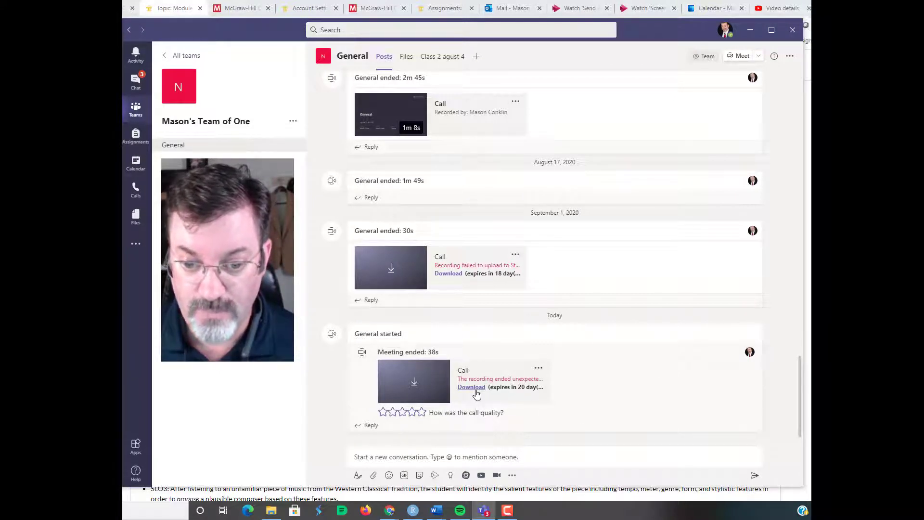
# Download the unexpectedly ended recording as video (4).mp4 and bring up File Explorer
pyautogui.click(475, 392)
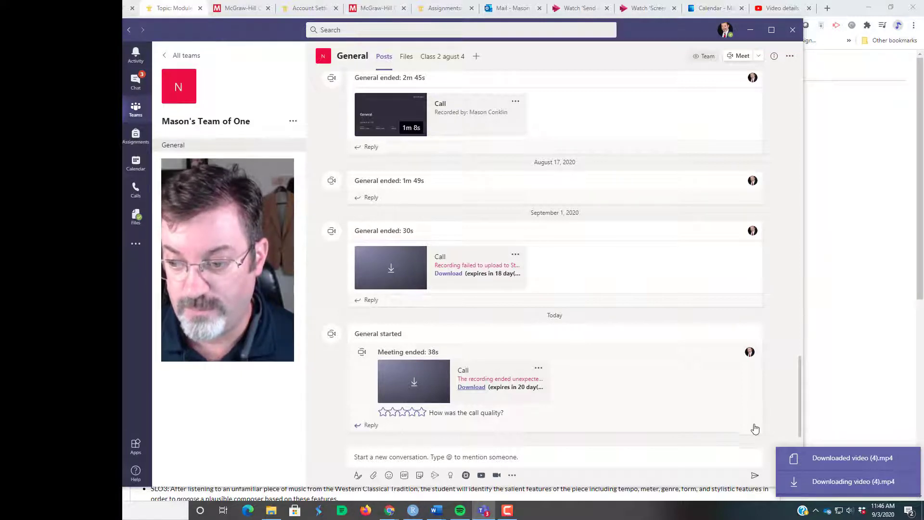
pyautogui.click(271, 510)
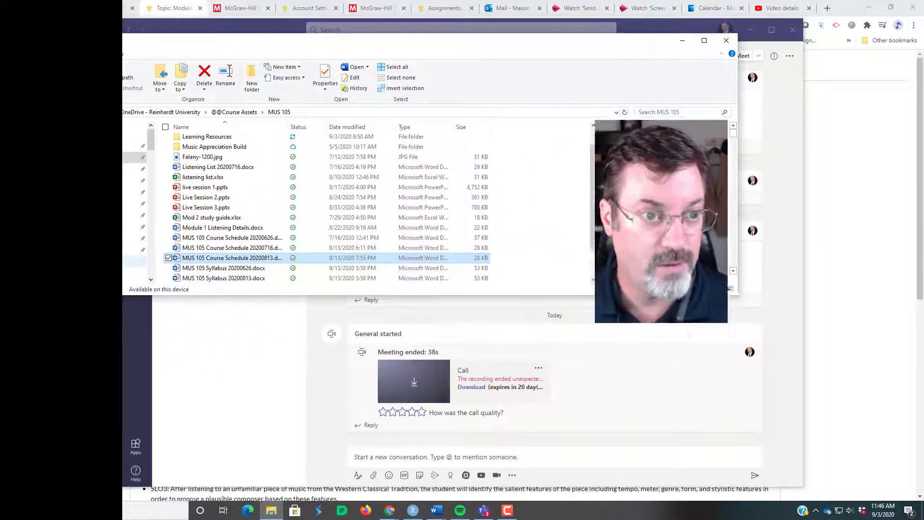
# Play video (4).mp4 from the Downloads folder
pyautogui.click(135, 262)
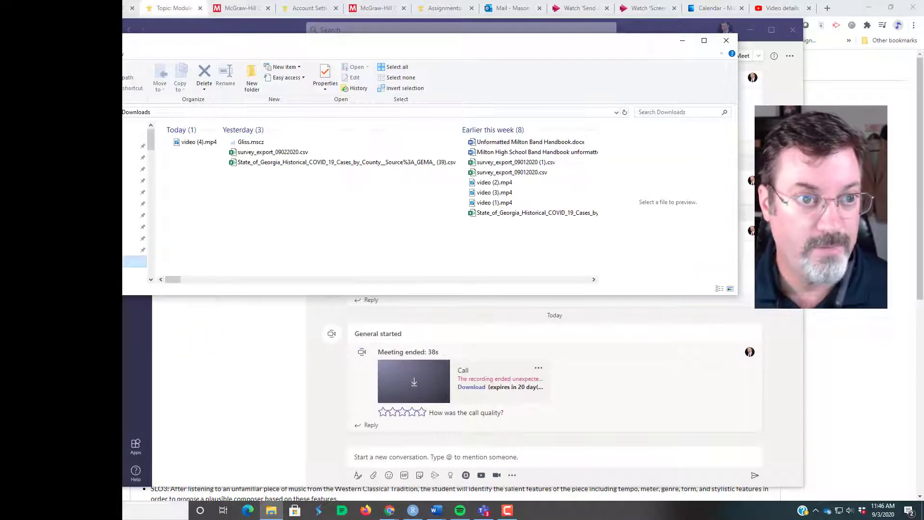
pyautogui.doubleClick(192, 143)
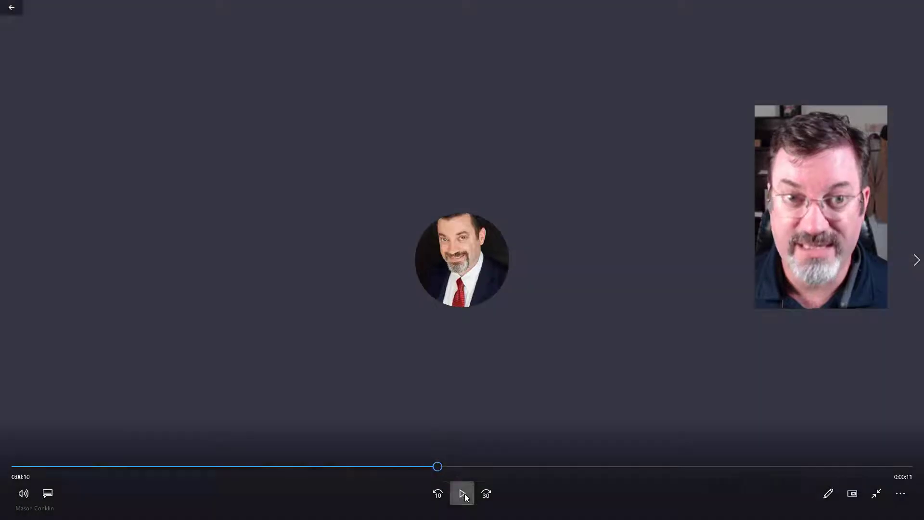
# Pause playback at 0:10, close the Movies & TV player, and select video (4).mp4 for renaming
pyautogui.click(462, 494)
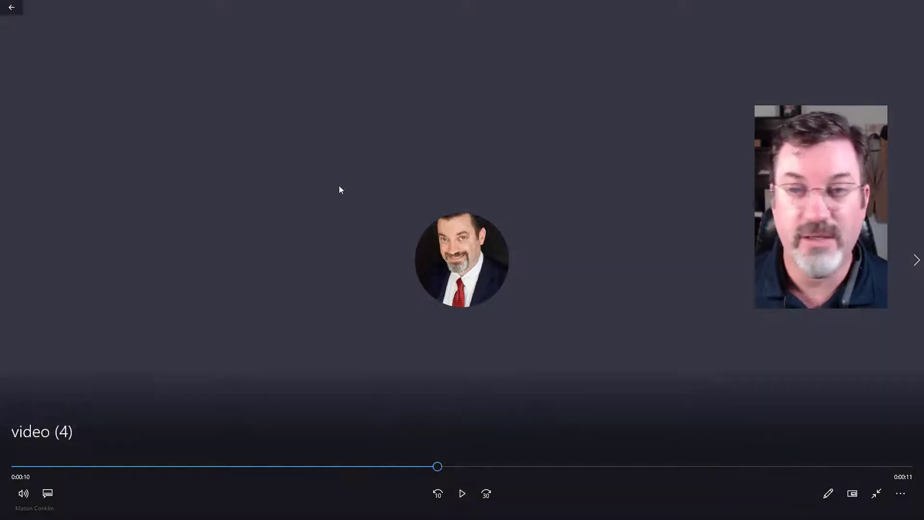
pyautogui.click(878, 493)
pyautogui.click(910, 8)
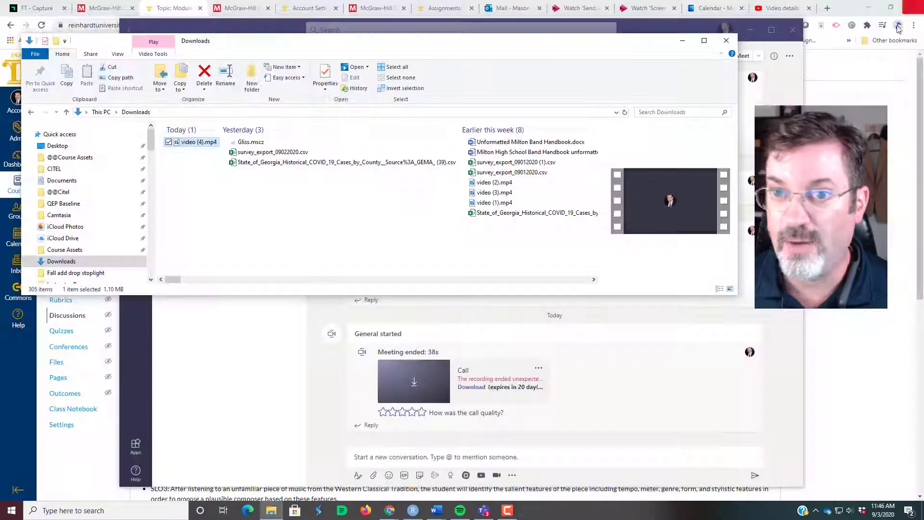
pyautogui.click(191, 144)
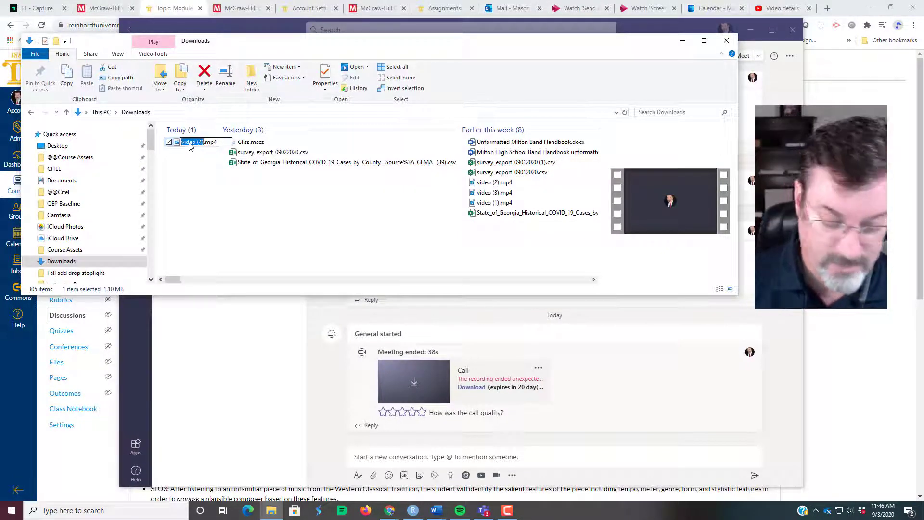
# Rename the file to 'Demo Stream upload fail.mp4' and return to the Microsoft Stream browser tab
pyautogui.write('Demo Stre')
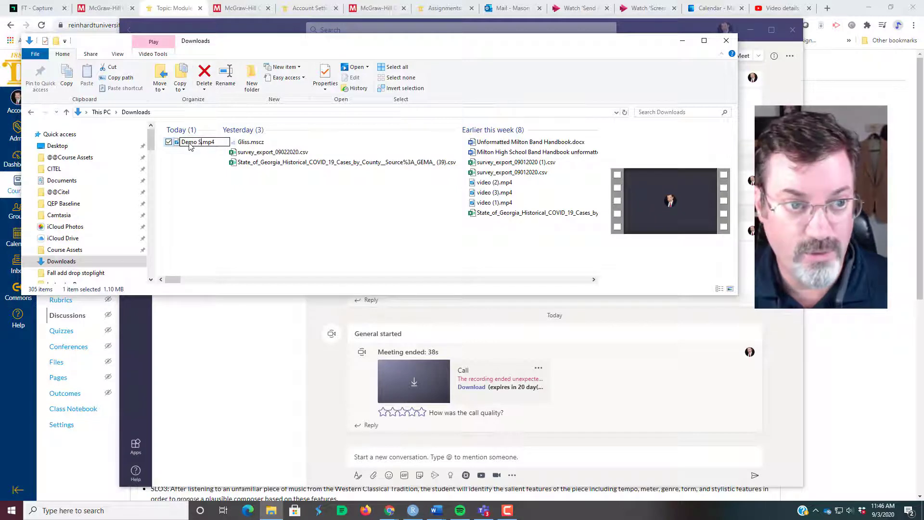
pyautogui.write('am upload f')
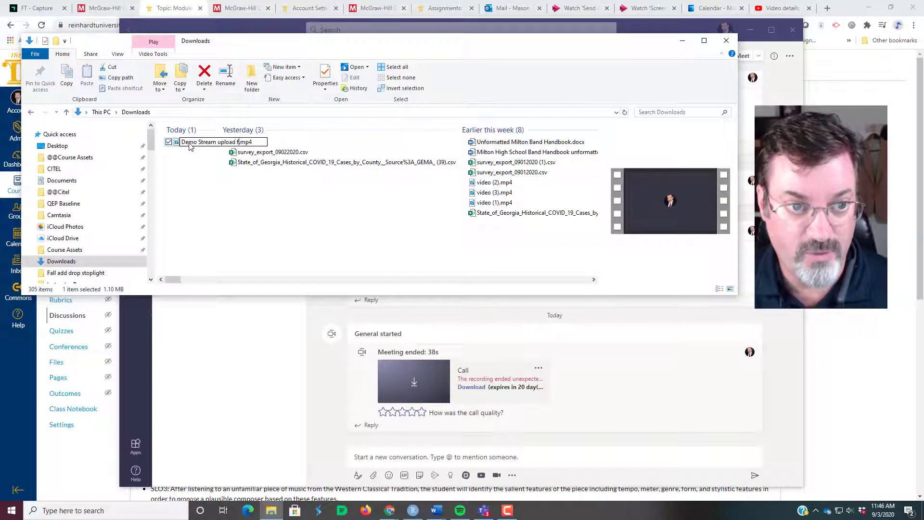
pyautogui.write('ail')
pyautogui.press('Return')
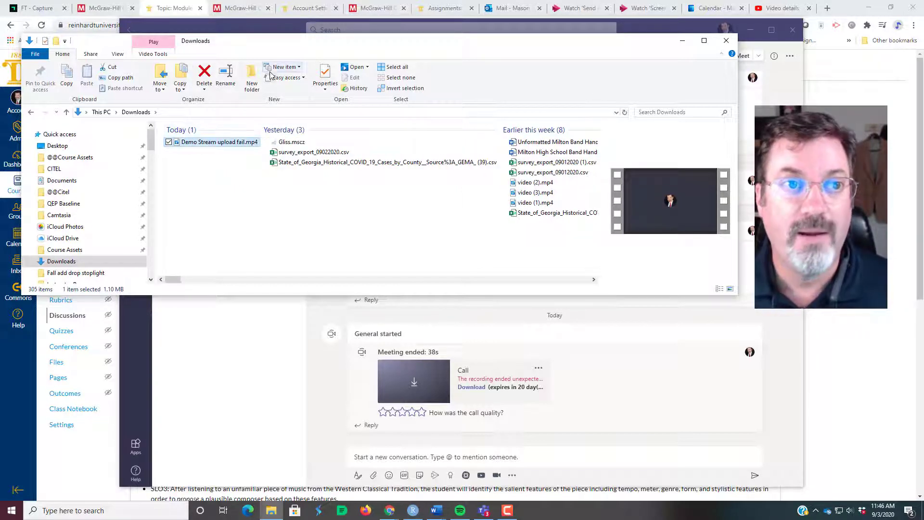
pyautogui.click(237, 358)
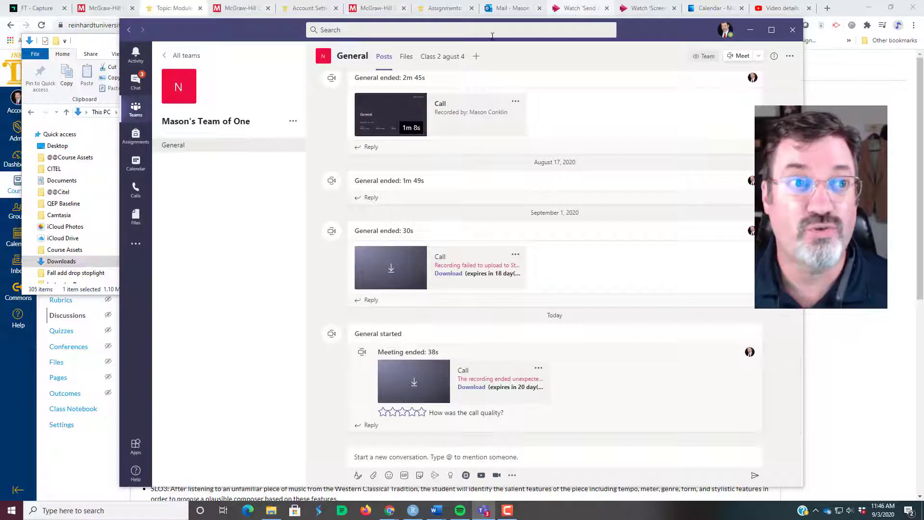
pyautogui.click(586, 11)
# Close the sharing options and go to Stream's Create > Upload video page
pyautogui.click(462, 424)
pyautogui.click(20, 87)
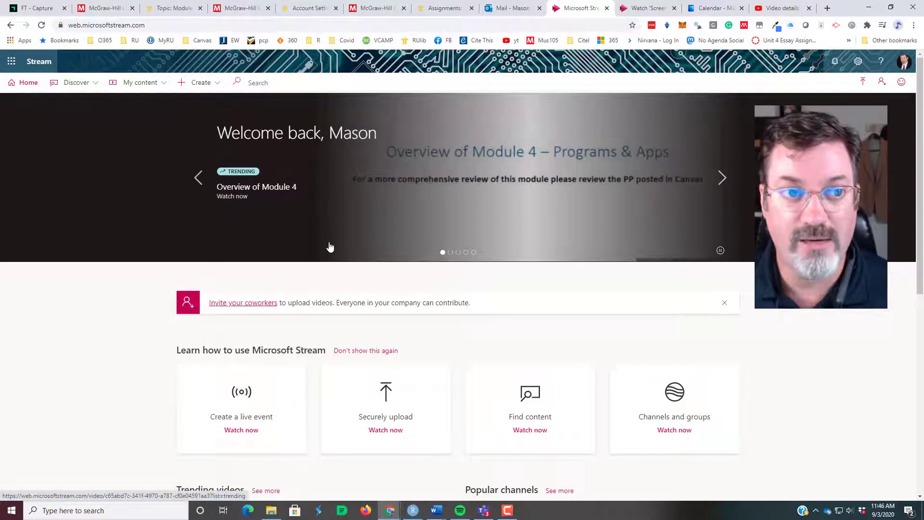
pyautogui.click(205, 88)
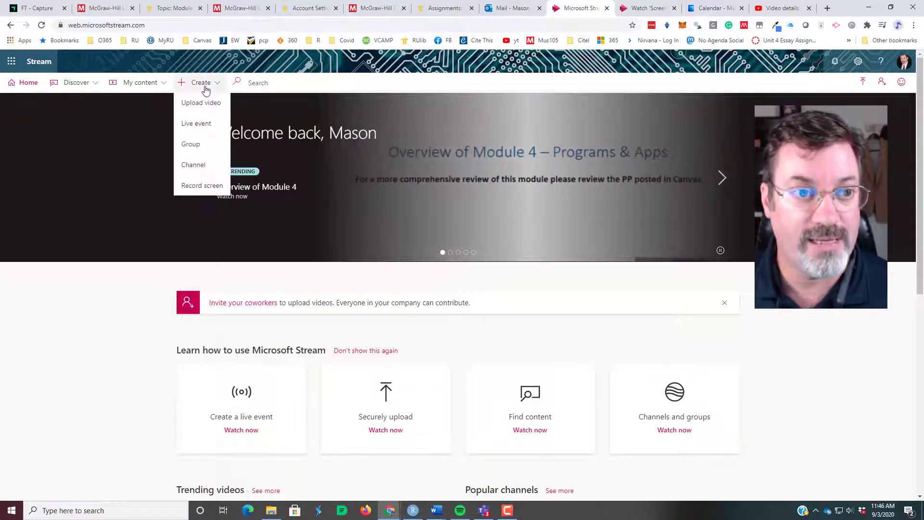
pyautogui.click(201, 108)
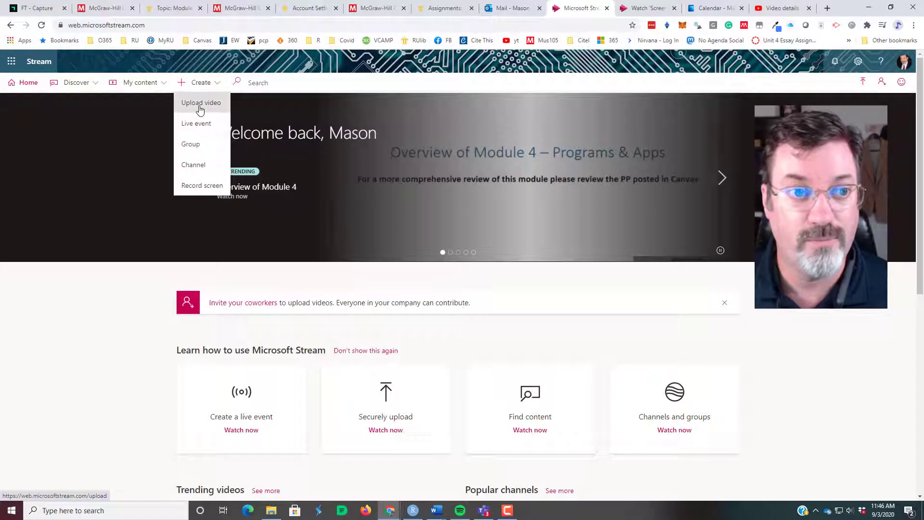
# Choose Demo Stream upload fail.mp4 from Downloads to begin uploading
pyautogui.click(489, 261)
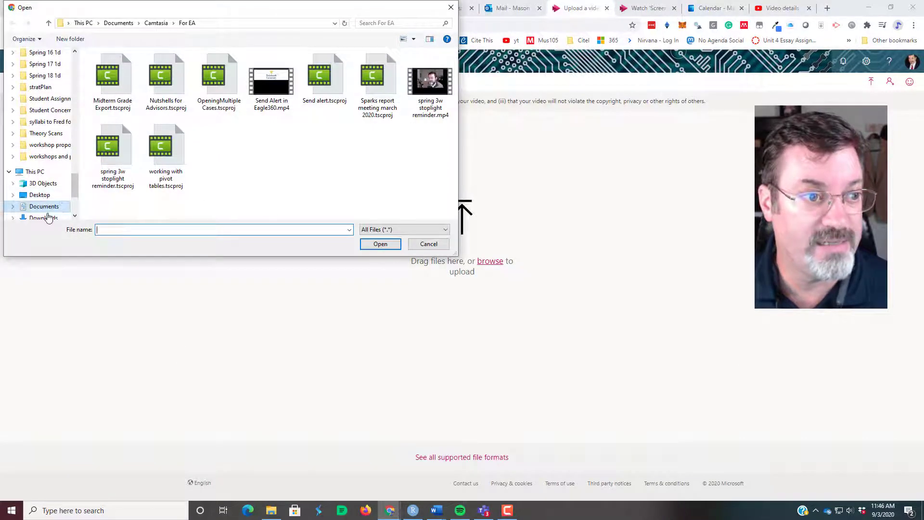
pyautogui.click(44, 216)
pyautogui.click(126, 81)
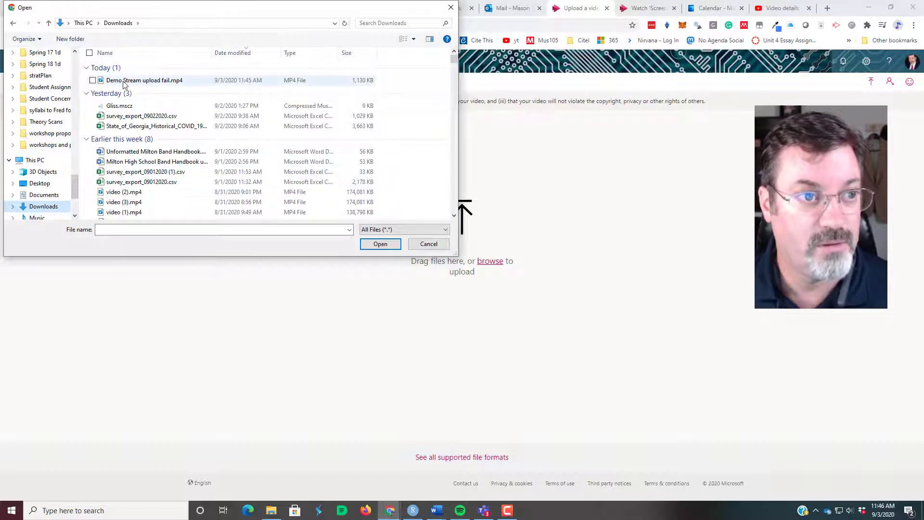
pyautogui.click(370, 246)
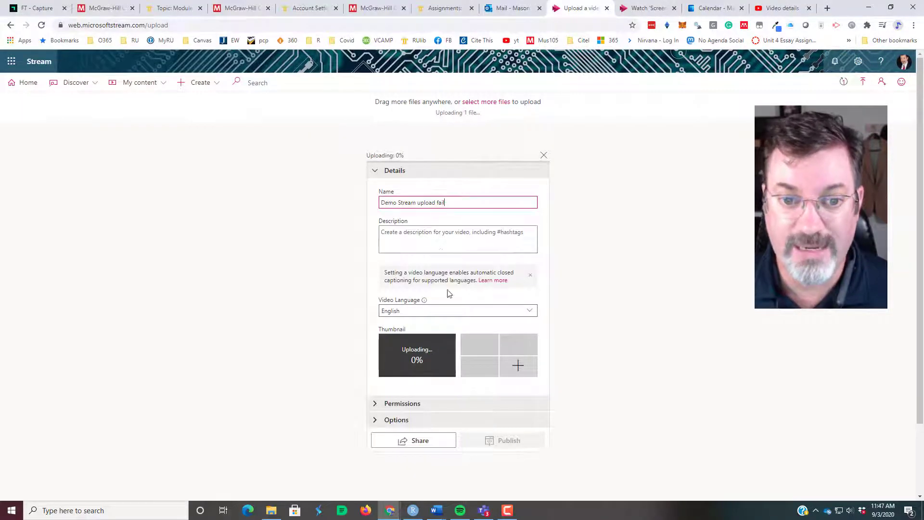
# Keep 'Allow everyone in your company to view this video' on and publish Demo Stream upload fail
pyautogui.click(380, 406)
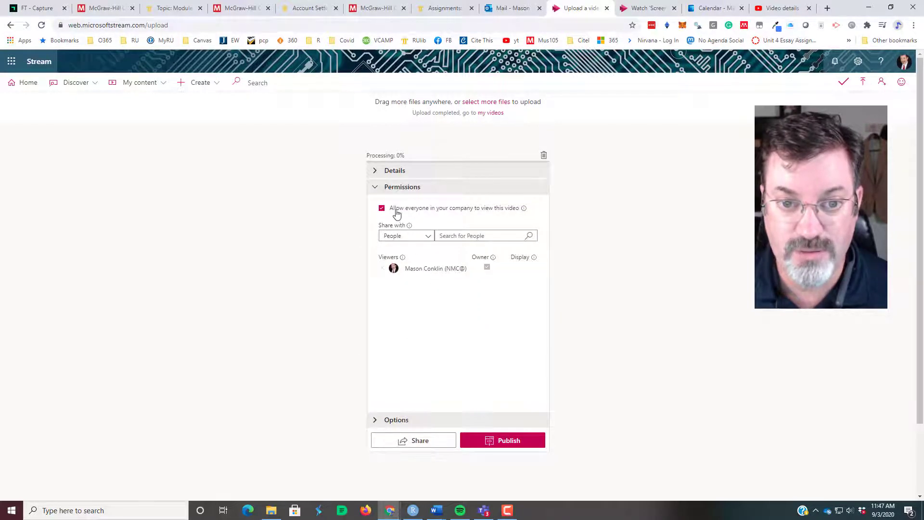
pyautogui.click(502, 450)
pyautogui.click(502, 447)
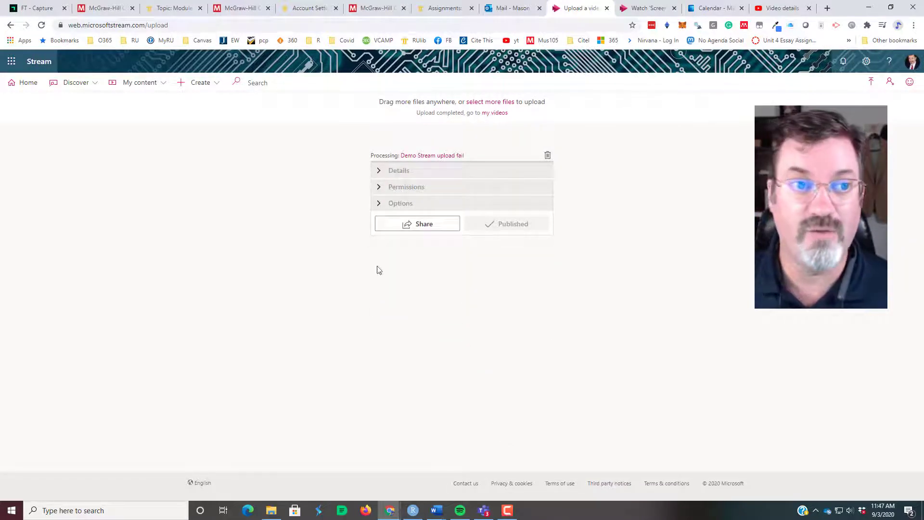
# Open Demo Stream upload fail from My content > Videos and bring up its Share dialog
pyautogui.click(141, 86)
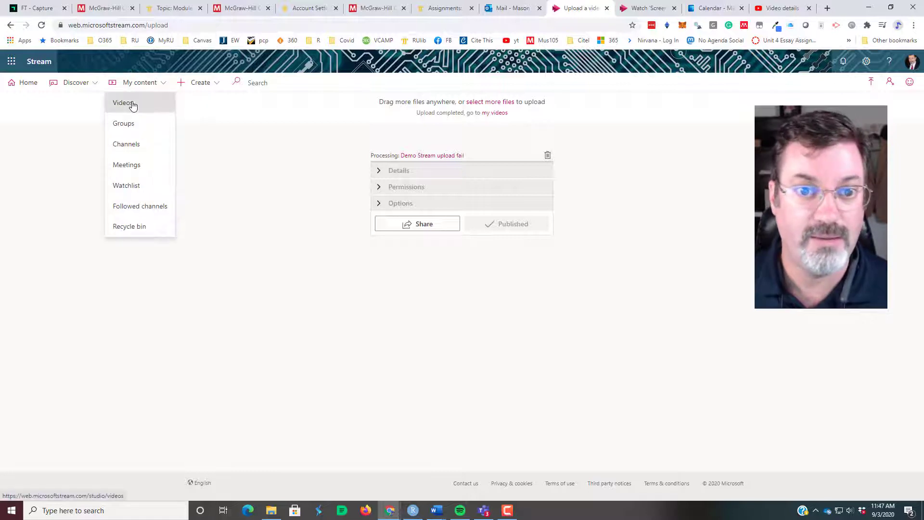
pyautogui.click(132, 102)
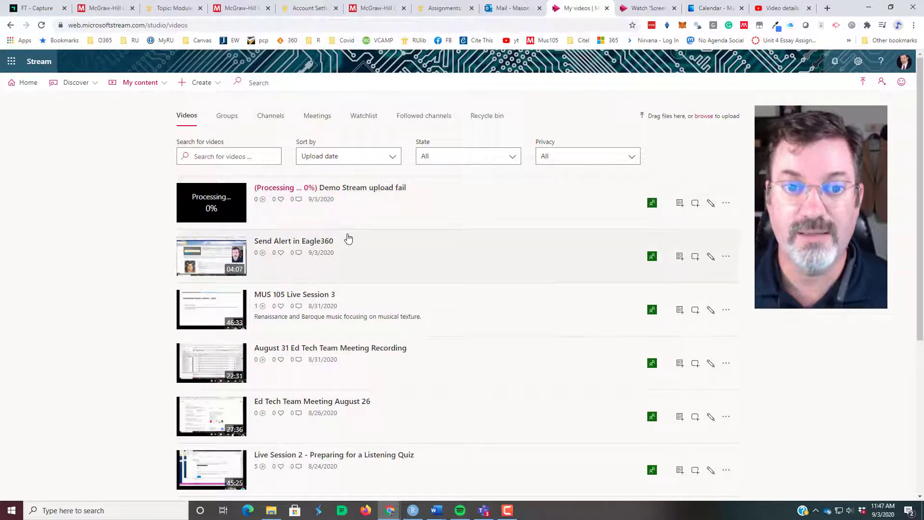
pyautogui.click(357, 190)
pyautogui.scroll(-3, 251, 373)
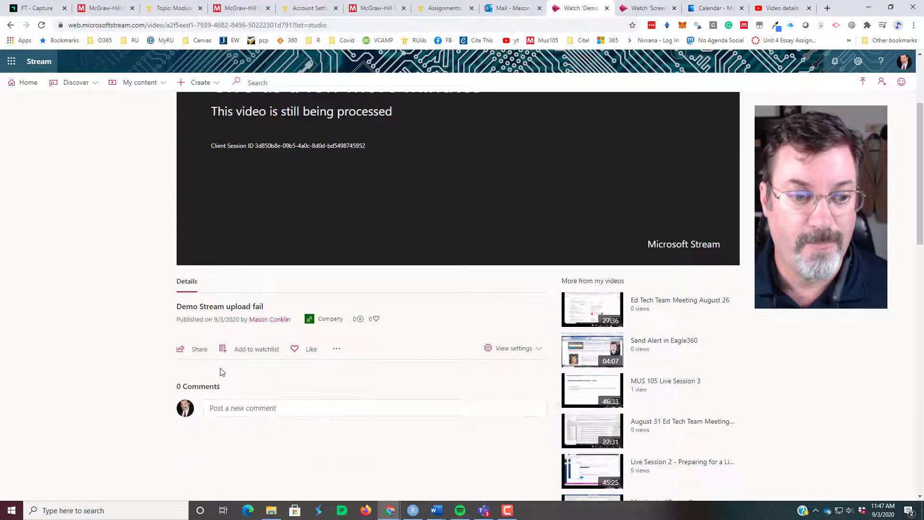
pyautogui.click(200, 351)
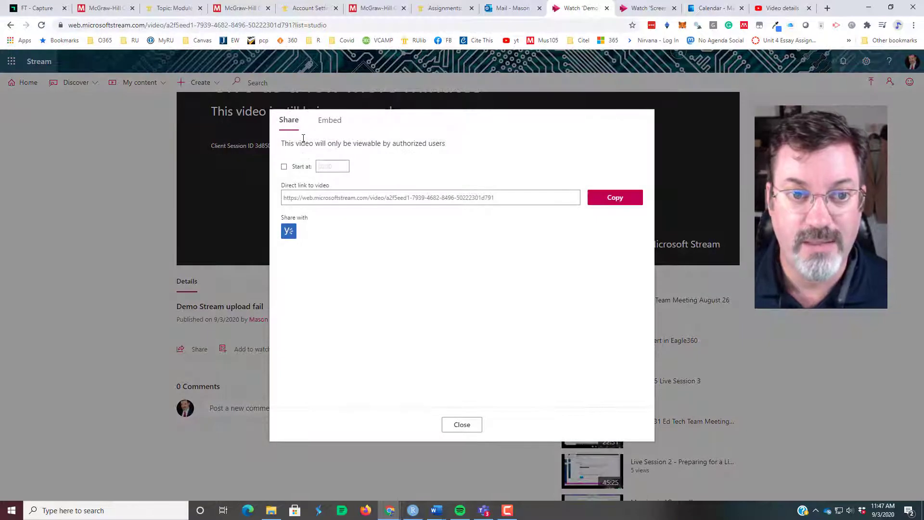
# Copy the video's 1280 x 720 embed code and switch to the Canvas Assignments list
pyautogui.click(335, 125)
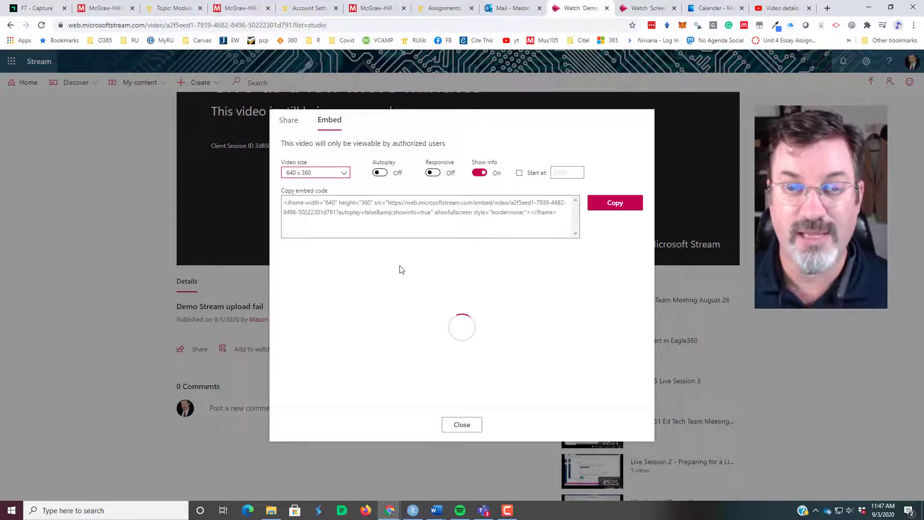
pyautogui.click(344, 176)
pyautogui.click(339, 183)
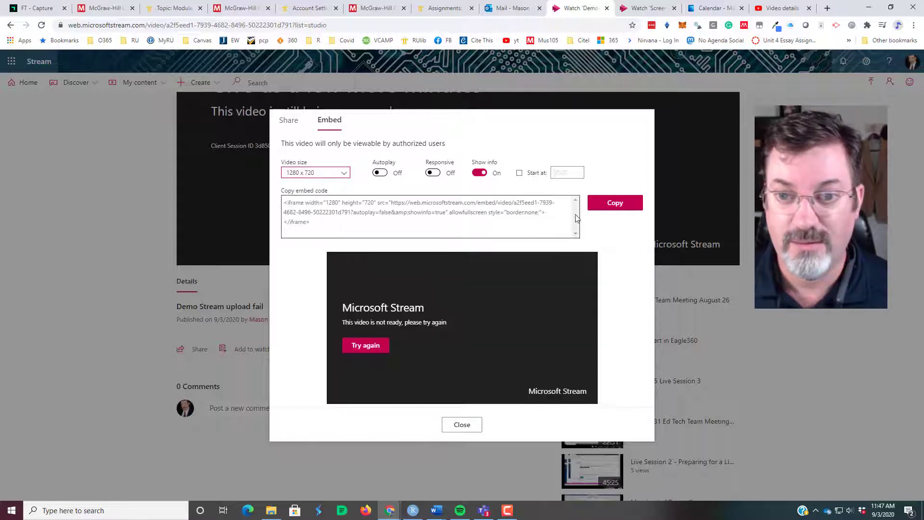
pyautogui.click(625, 208)
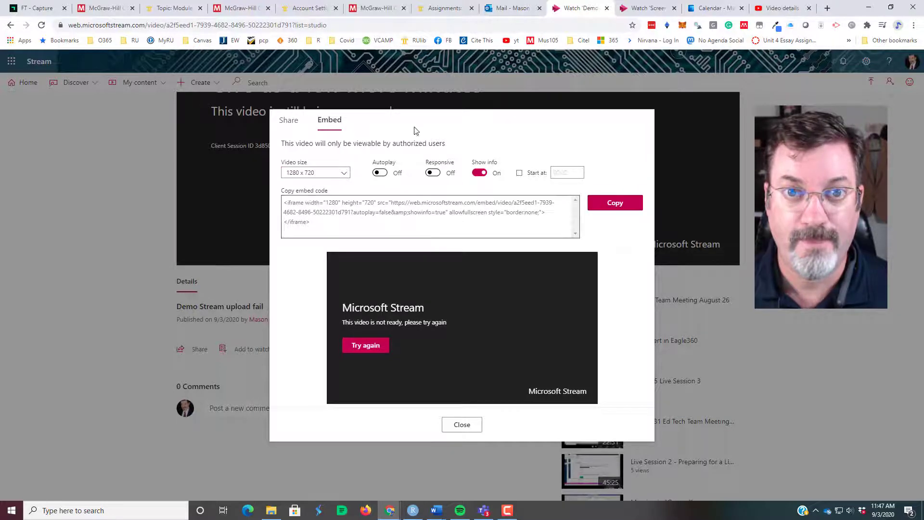
pyautogui.click(437, 8)
pyautogui.scroll(-3, 433, 211)
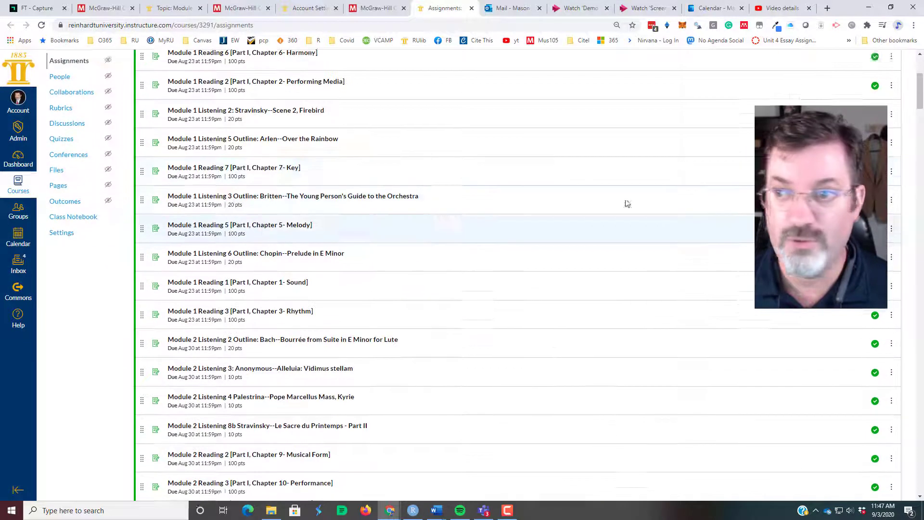
# Open the Artifact 7 assignment from the EPortfolio Artifacts group in edit mode
pyautogui.moveTo(919, 84); pyautogui.dragTo(920, 476)
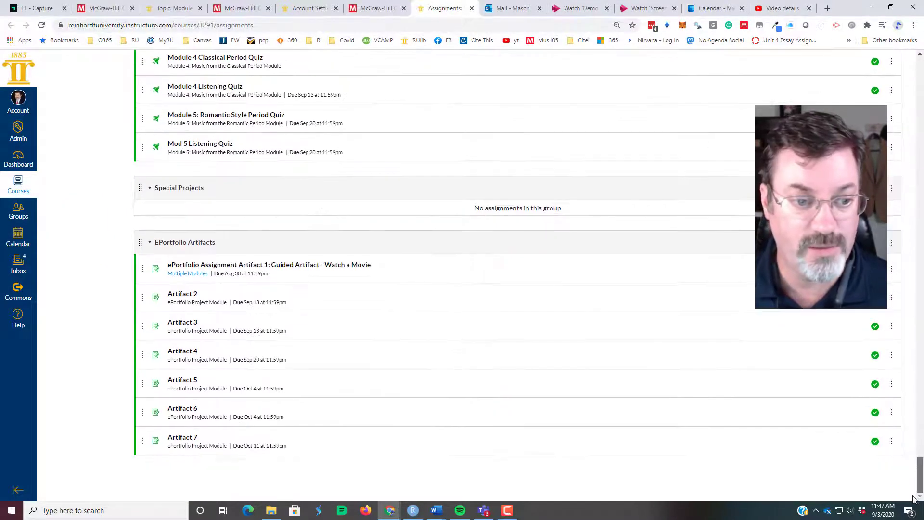
pyautogui.click(183, 438)
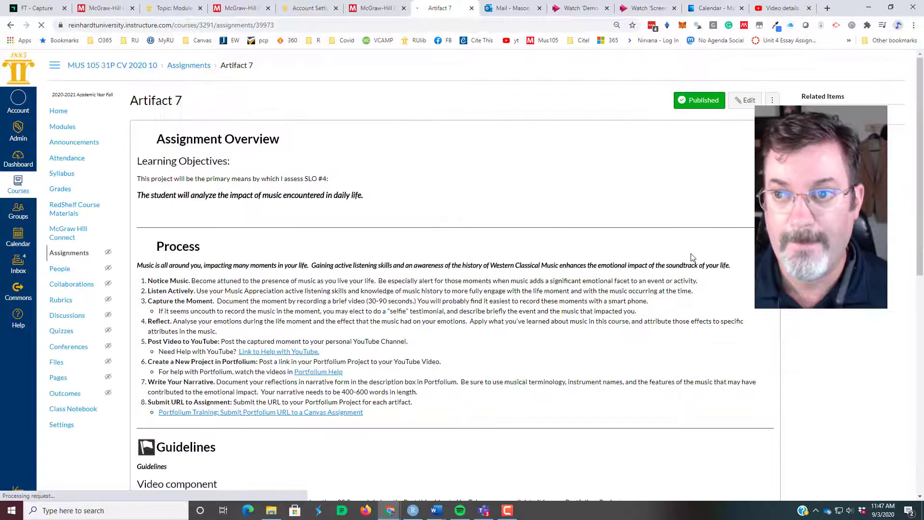
pyautogui.click(772, 100)
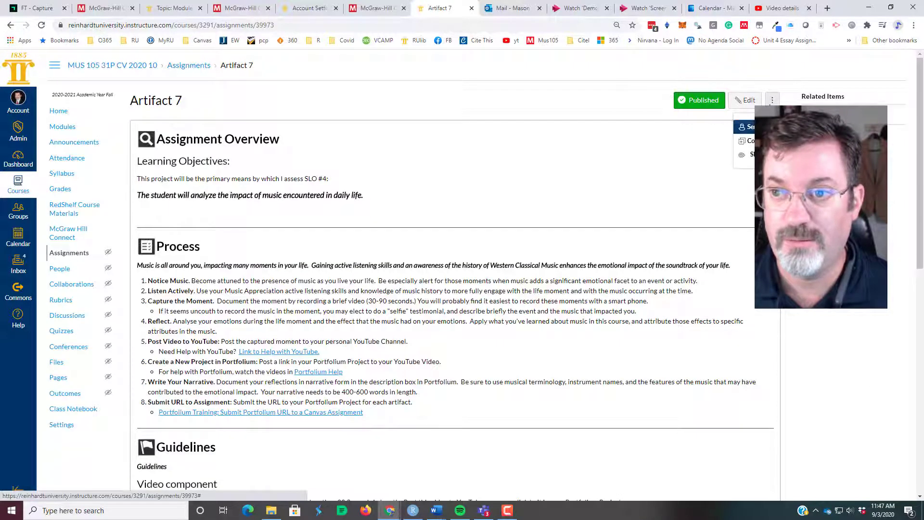
pyautogui.click(745, 100)
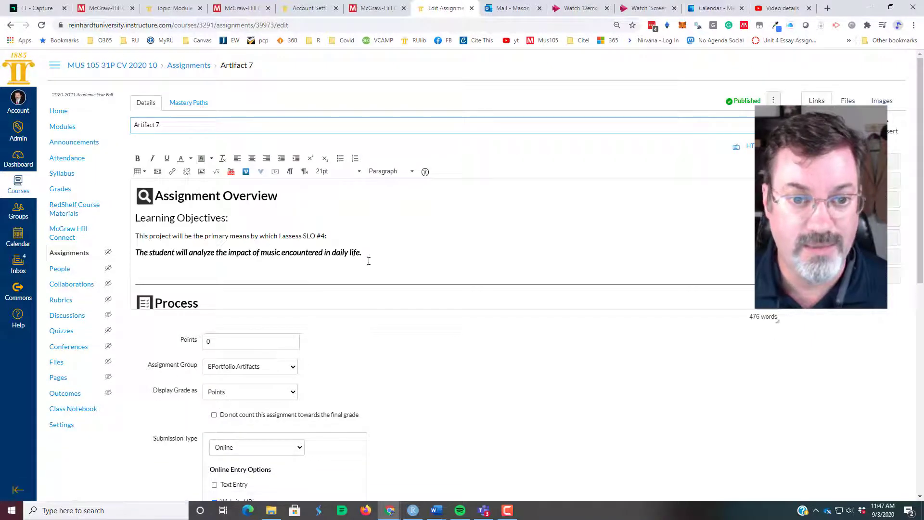
# Place the cursor below the learning objective and dismiss the Record/Upload Media window
pyautogui.click(277, 274)
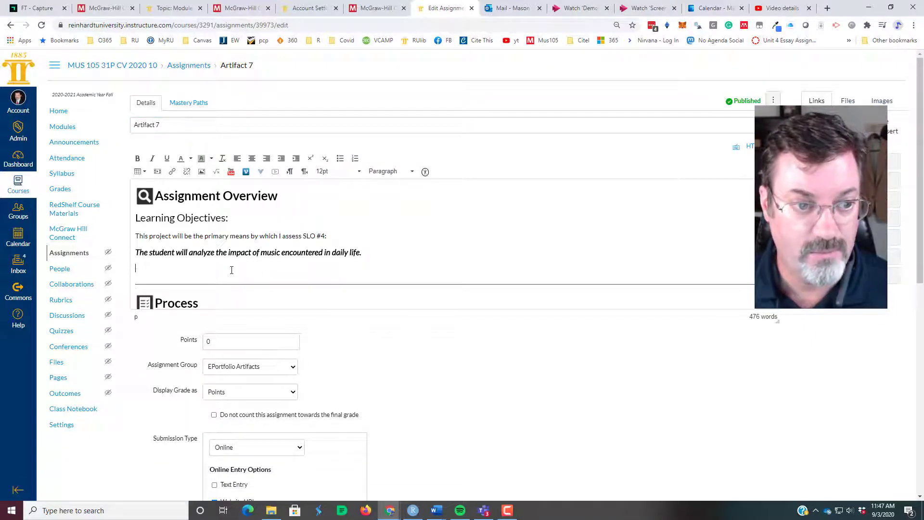
pyautogui.click(272, 172)
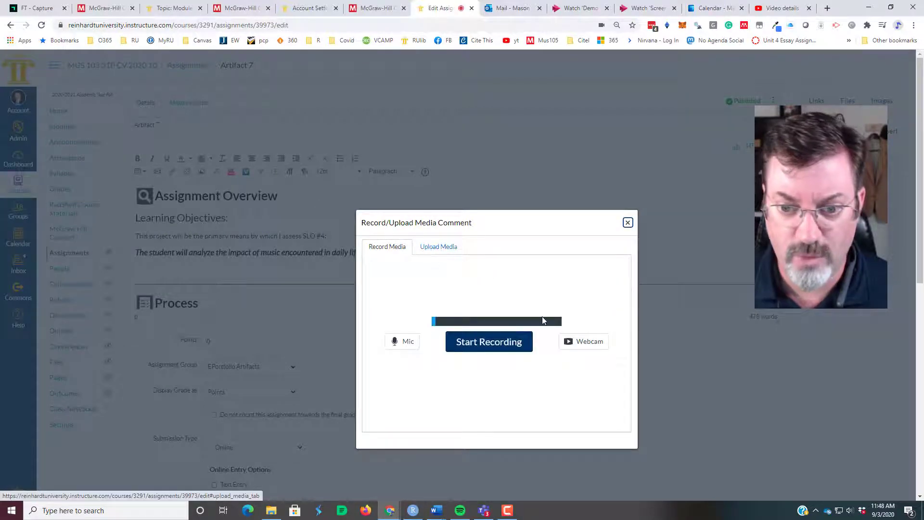
pyautogui.click(627, 223)
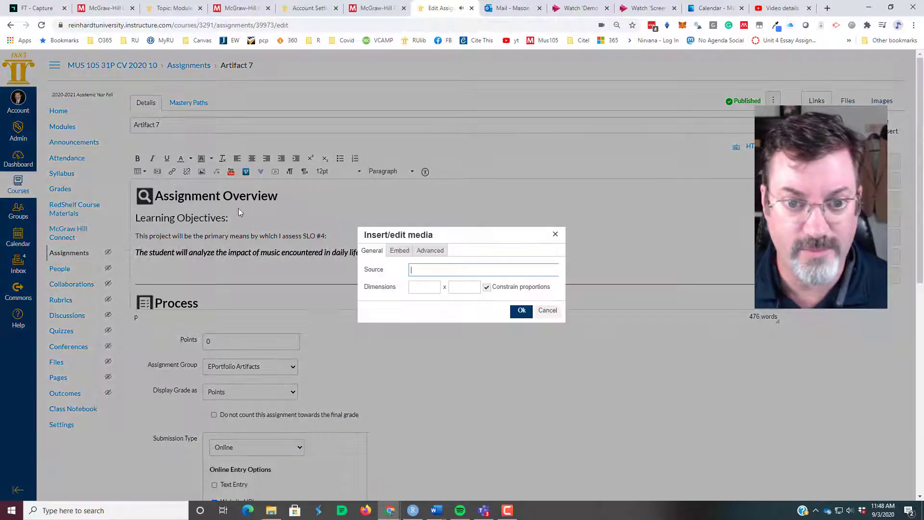
# Paste the copied Stream embed code into the Insert/edit media Embed tab and confirm
pyautogui.click(396, 250)
pyautogui.click(430, 282)
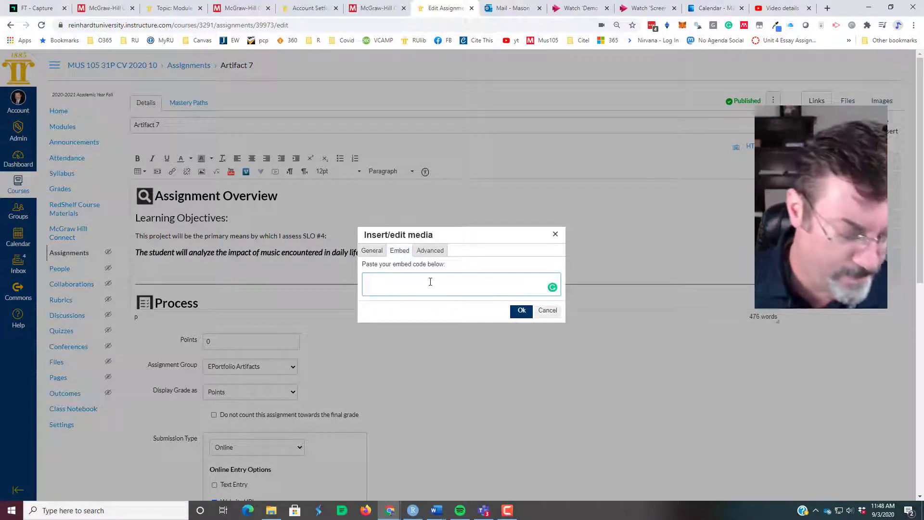
pyautogui.hotkey('ctrl', 'v')
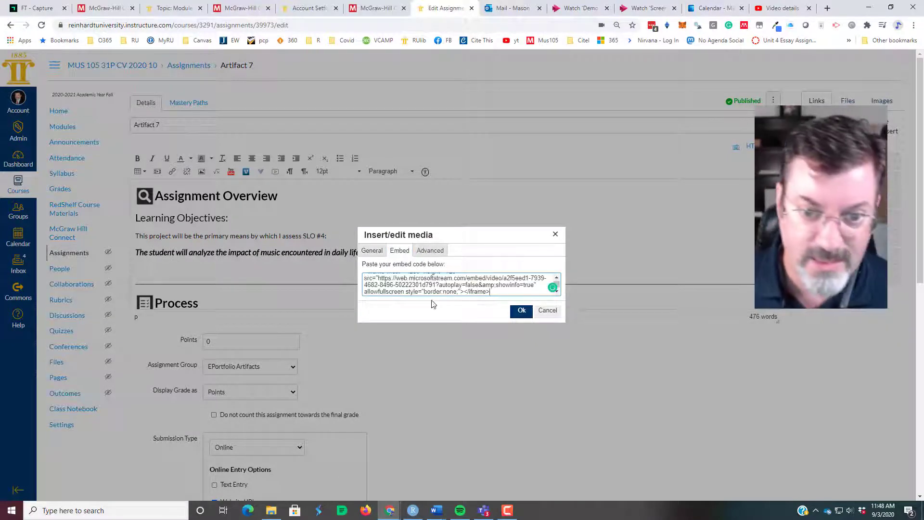
pyautogui.click(521, 312)
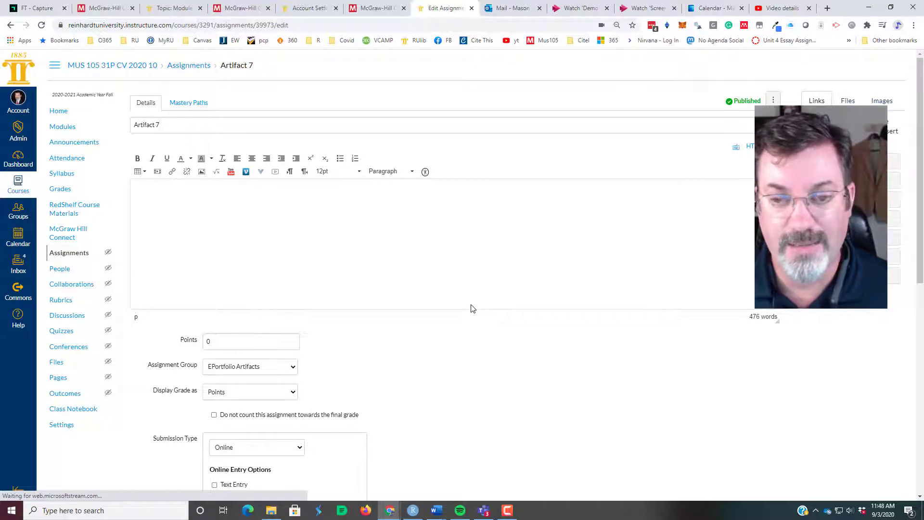
pyautogui.click(527, 264)
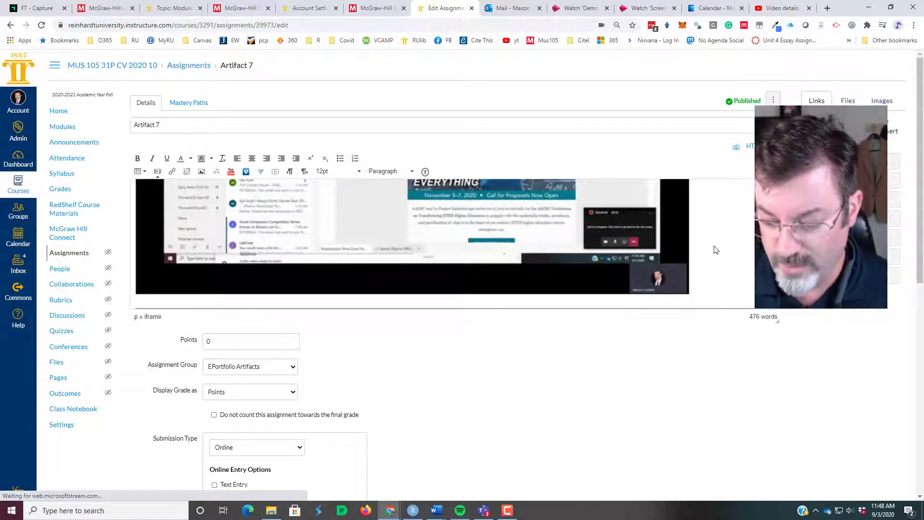
pyautogui.click(715, 249)
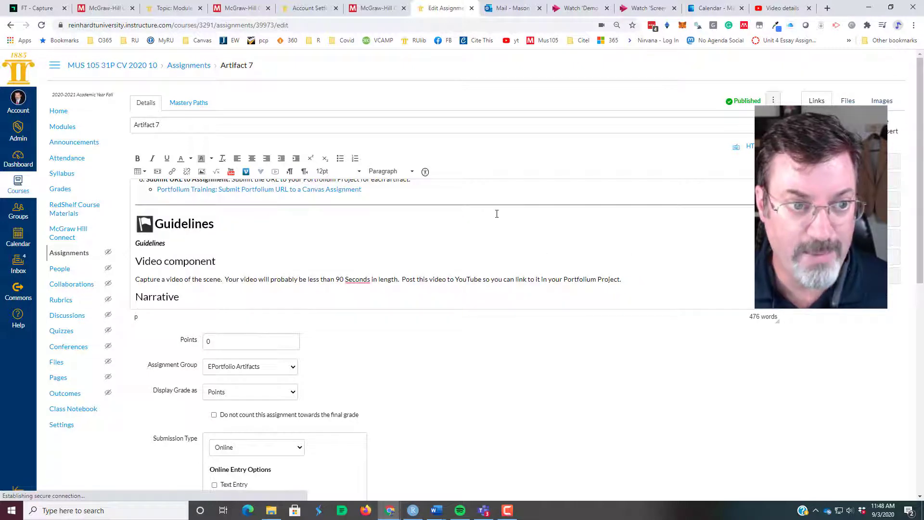
pyautogui.scroll(10, 497, 213)
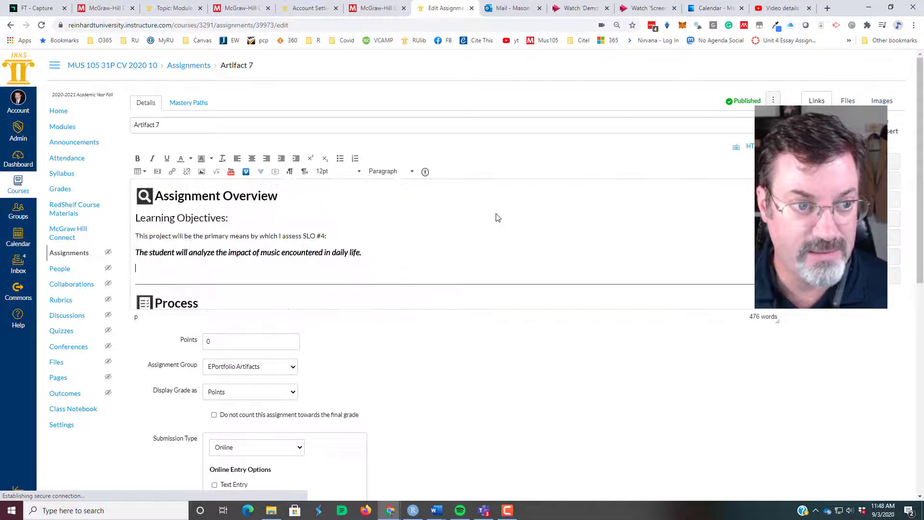